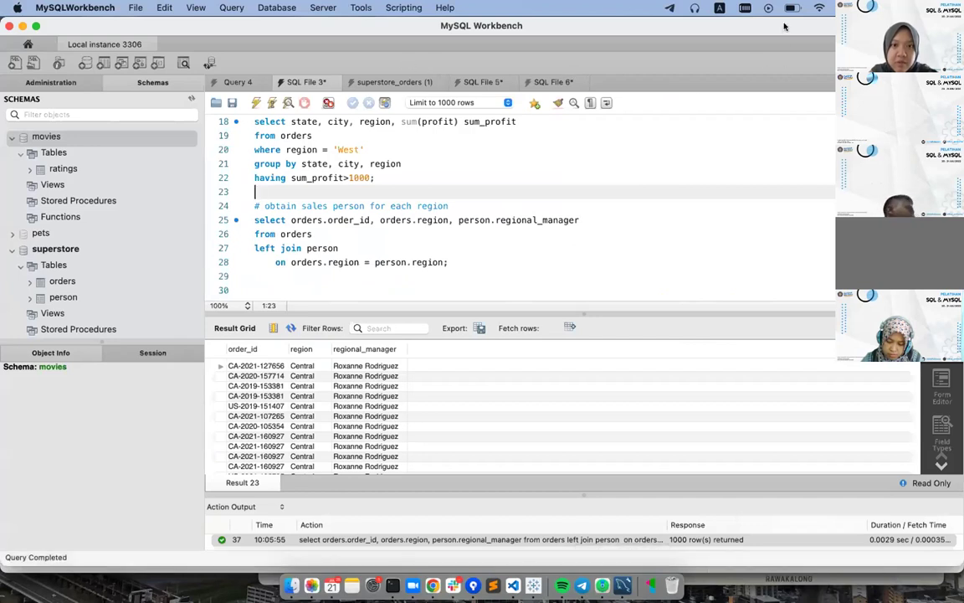
{"action": "left_click", "coordinate": [483, 235]}
{"action": "left_click", "coordinate": [433, 261]}
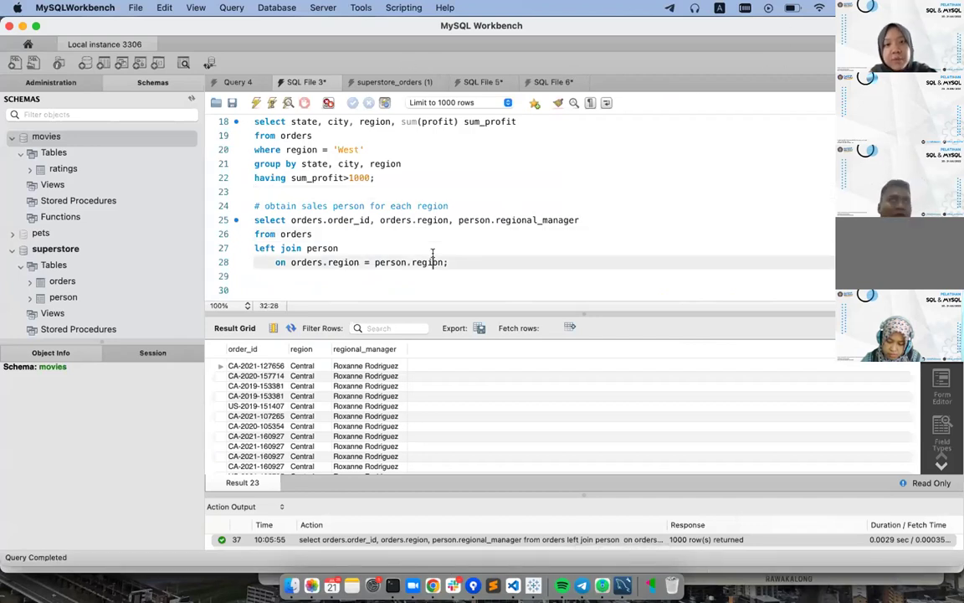
{"action": "left_click", "coordinate": [305, 247]}
{"action": "left_click", "coordinate": [298, 246]}
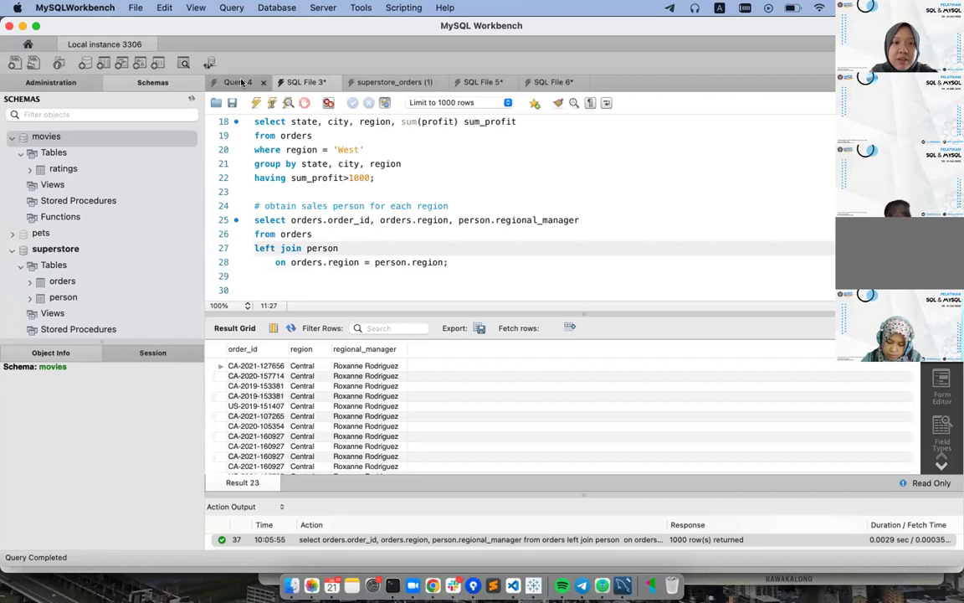
Change the left join to an inner join in the query joining orders and person, and run it.
{"action": "key", "text": "ctrl+shift+Tab"}
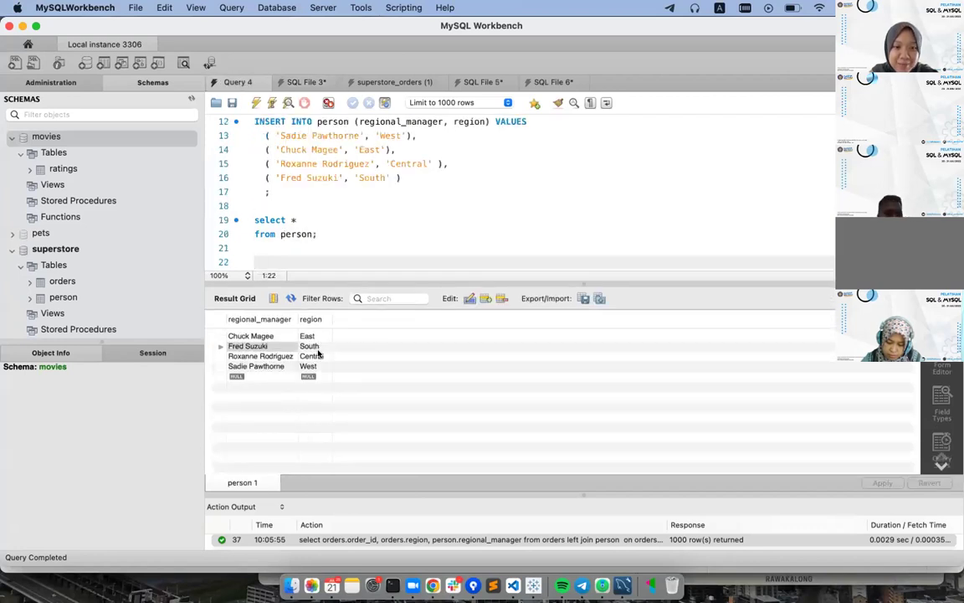
{"action": "left_click", "coordinate": [307, 82]}
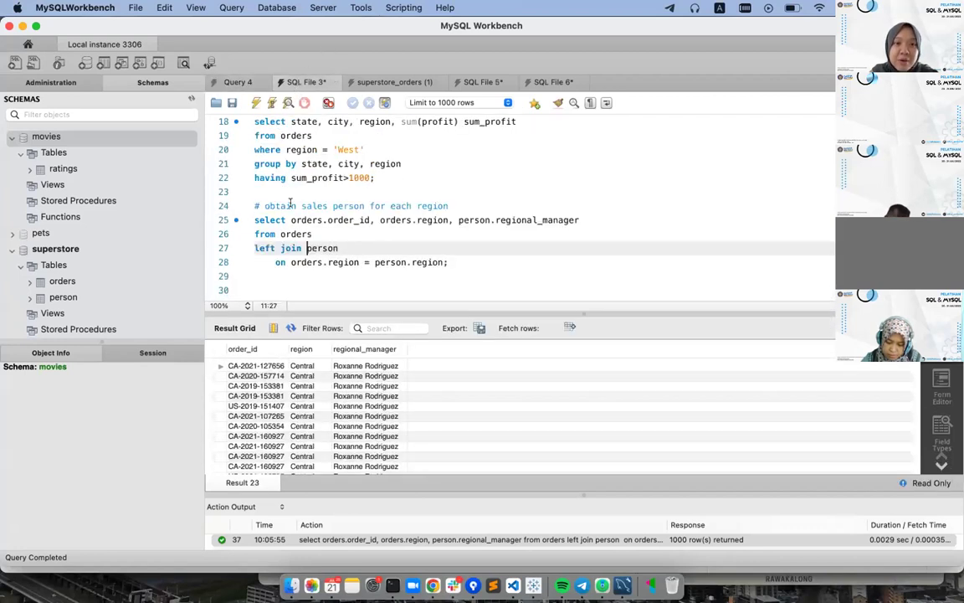
{"action": "left_click_drag", "start_coordinate": [279, 247], "coordinate": [249, 248]}
{"action": "type", "text": "inner"}
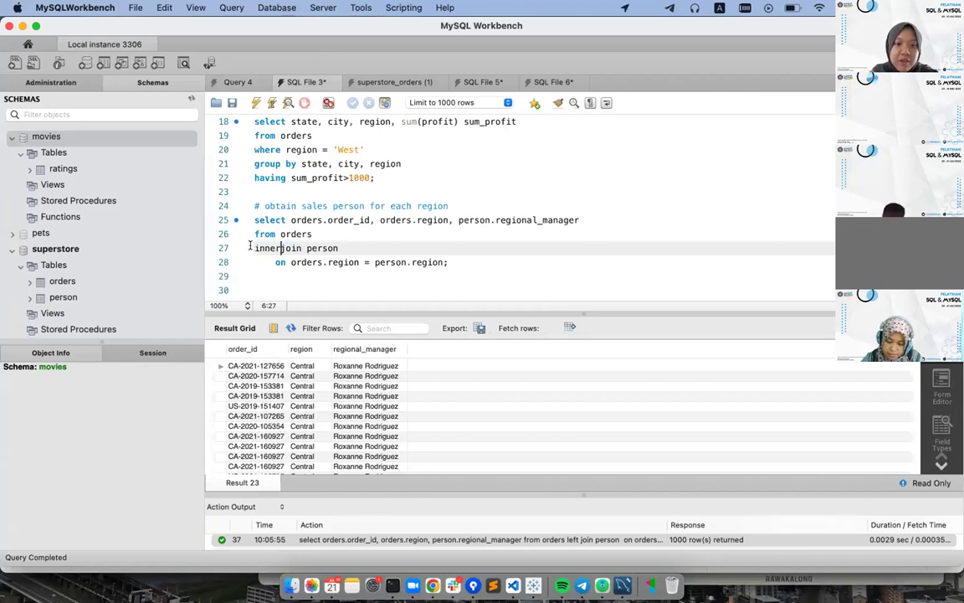
{"action": "key", "text": "super+Return"}
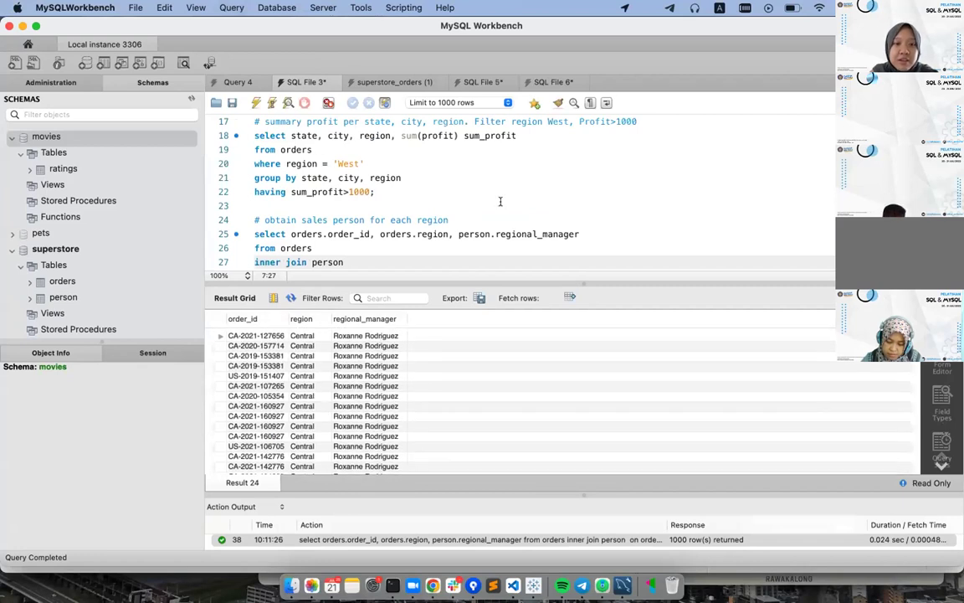
{"action": "scroll", "coordinate": [499, 200], "scroll_direction": "down", "scroll_amount": 3}
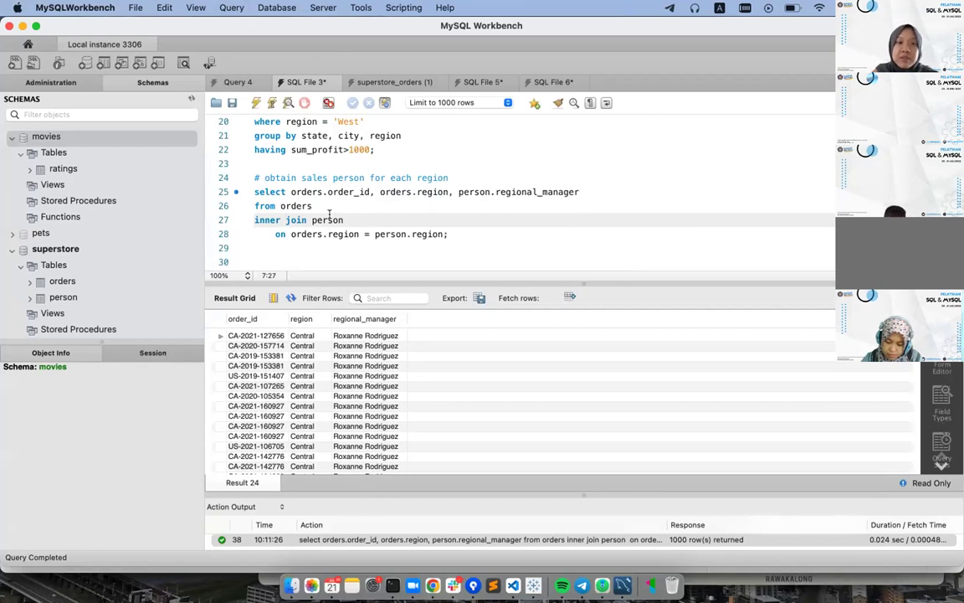
{"action": "left_click", "coordinate": [383, 218]}
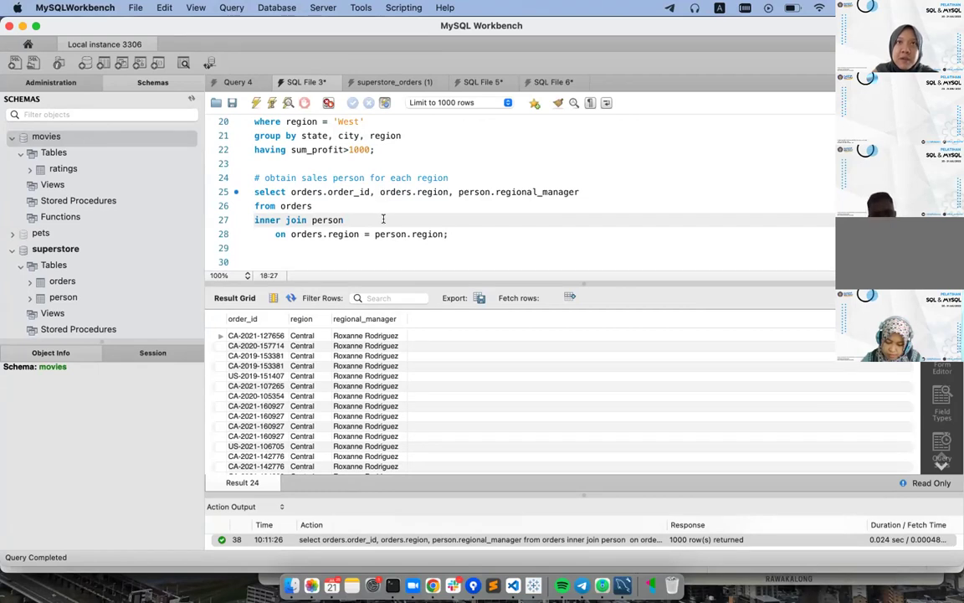
{"action": "left_click", "coordinate": [231, 83]}
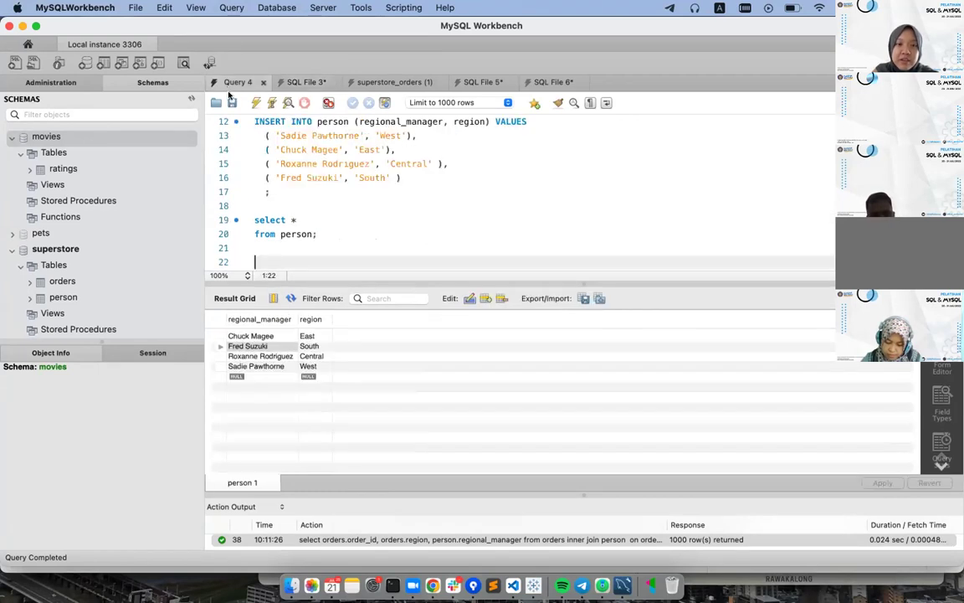
{"action": "left_click", "coordinate": [295, 83]}
{"action": "double_click", "coordinate": [268, 220]}
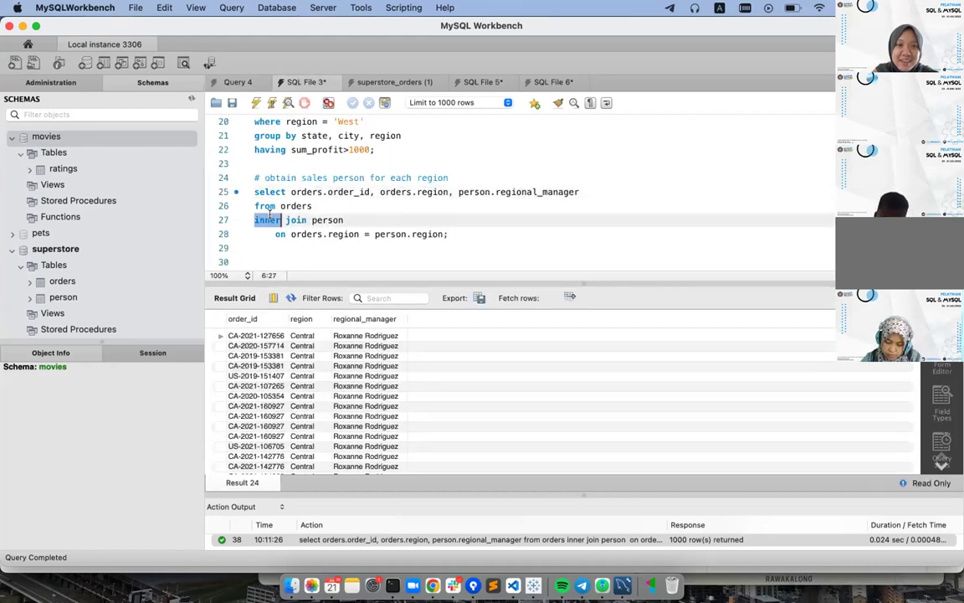
{"action": "double_click", "coordinate": [265, 205]}
{"action": "left_click", "coordinate": [409, 220]}
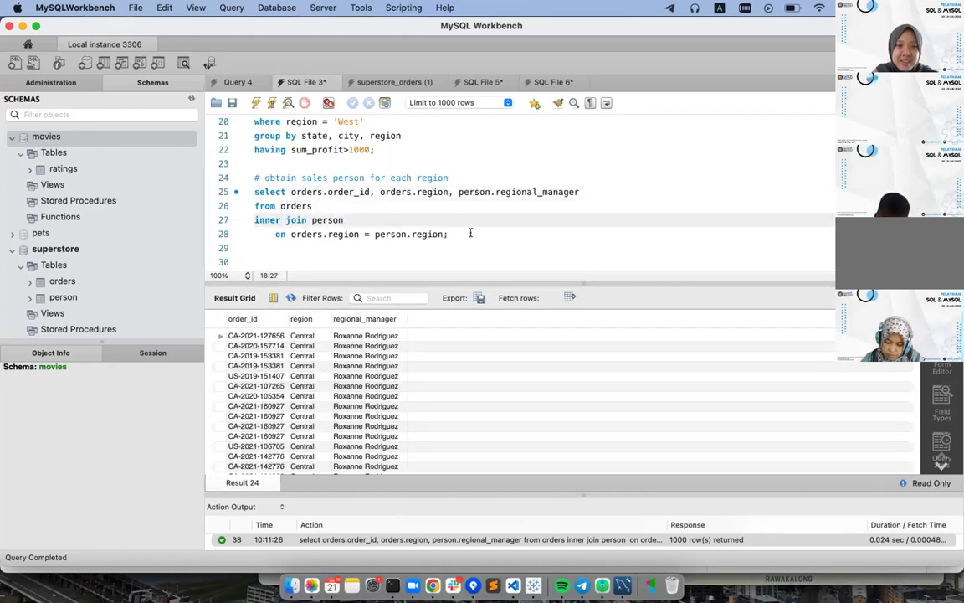
Add the comment "# obtain sales per regional manager" below the inner join query.
{"action": "left_click", "coordinate": [522, 248]}
{"action": "key", "text": "Return"}
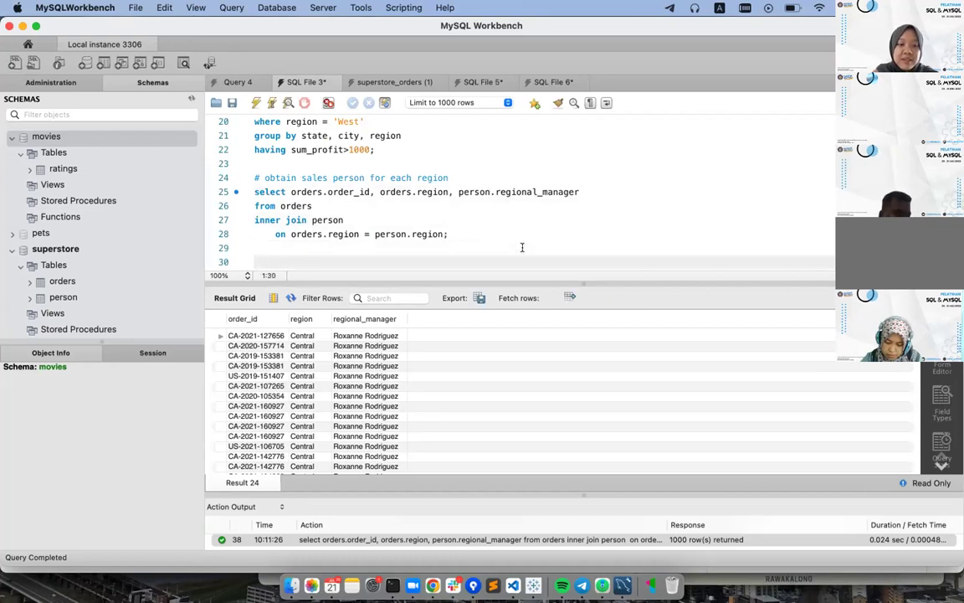
{"action": "type", "text": "# obtain sales"}
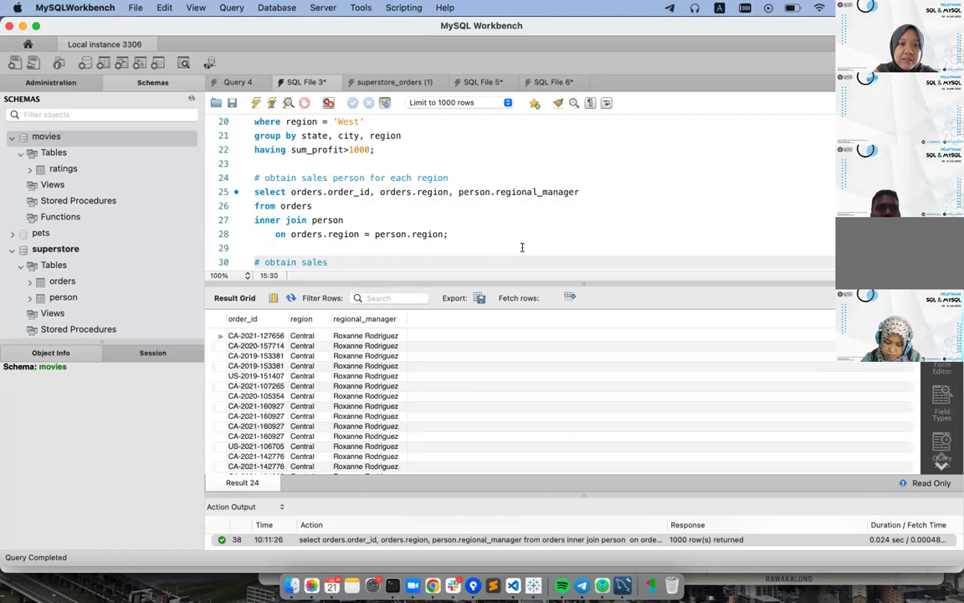
{"action": "type", "text": " per regional manager"}
{"action": "key", "text": "Return"}
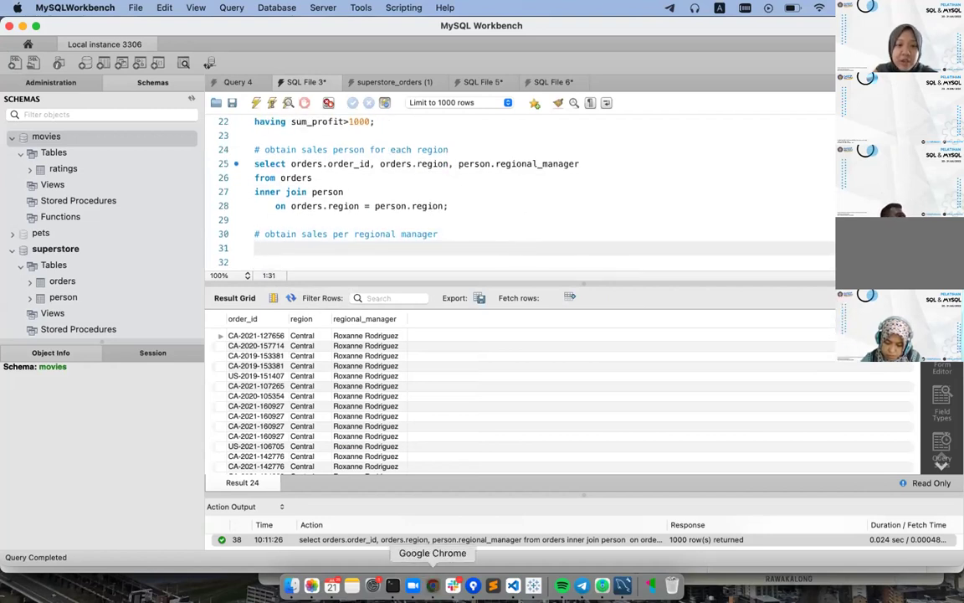
Look through the slides following "Obtain Returned Order ID" in the Google Slides presentation and return to MySQL Workbench.
{"action": "left_click", "coordinate": [433, 585]}
{"action": "left_click", "coordinate": [251, 32]}
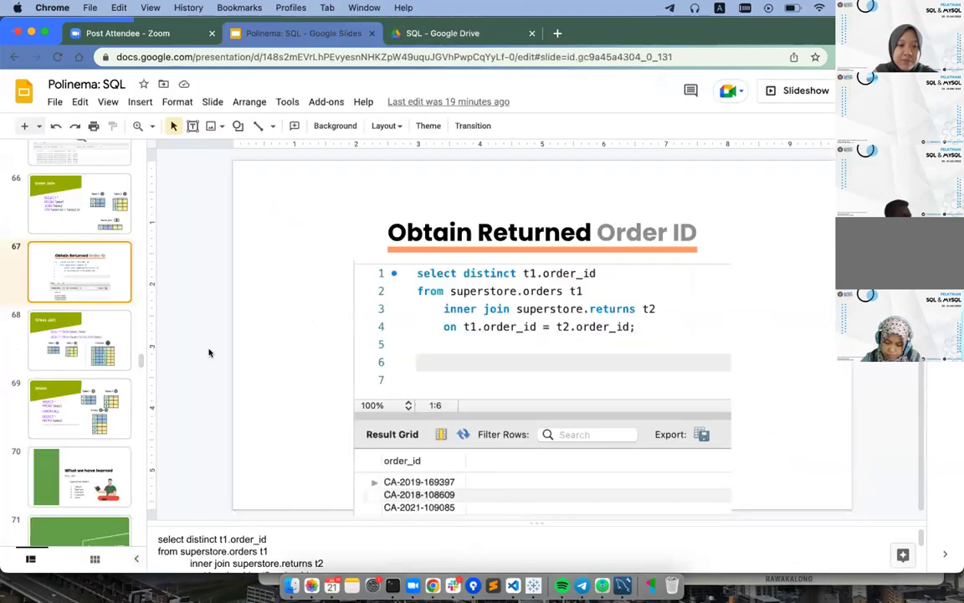
{"action": "scroll", "coordinate": [83, 402], "scroll_direction": "down", "scroll_amount": 3}
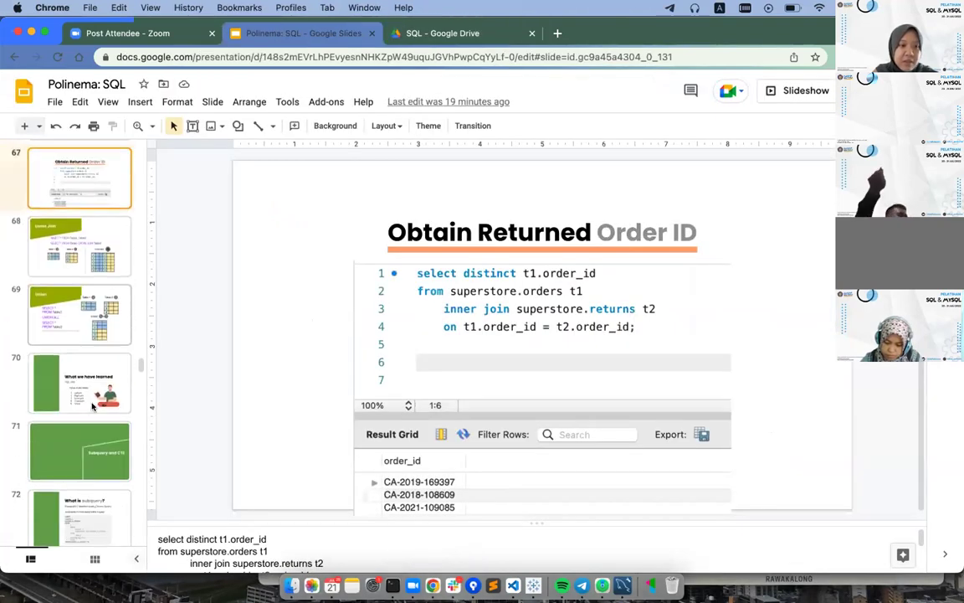
{"action": "scroll", "coordinate": [92, 406], "scroll_direction": "up", "scroll_amount": 2}
{"action": "key", "text": "super+Tab"}
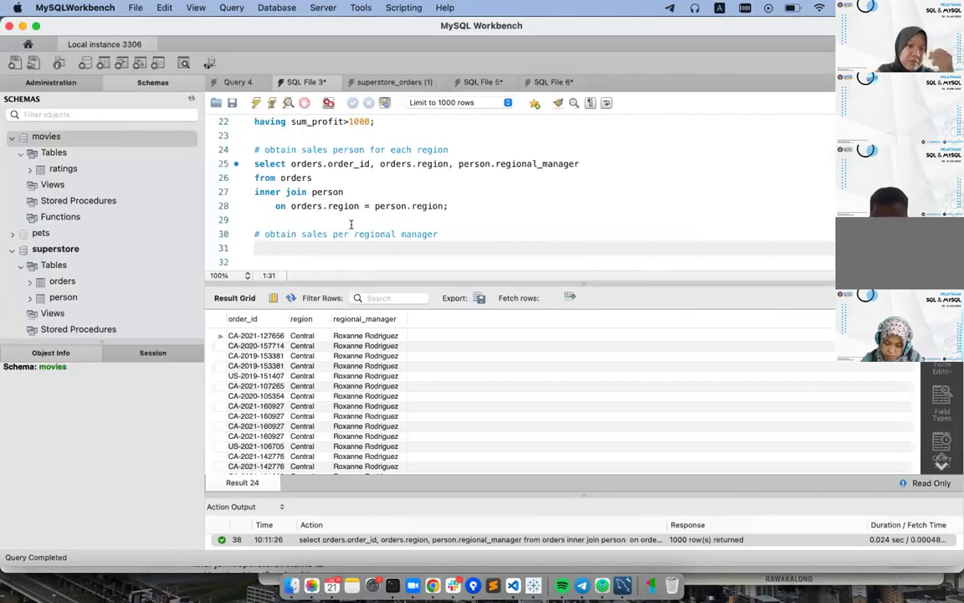
Copy the orders and person inner join query to the line under the new sales comment.
{"action": "type", "text": "select"}
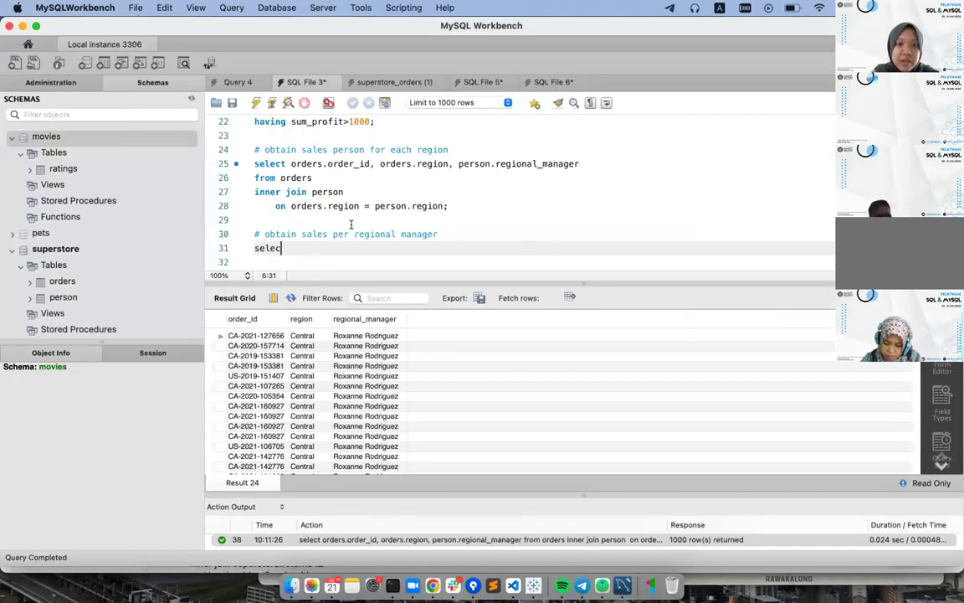
{"action": "left_click_drag", "start_coordinate": [449, 206], "coordinate": [255, 164]}
{"action": "key", "text": "super+c"}
{"action": "double_click", "coordinate": [272, 248]}
{"action": "key", "text": "super+v"}
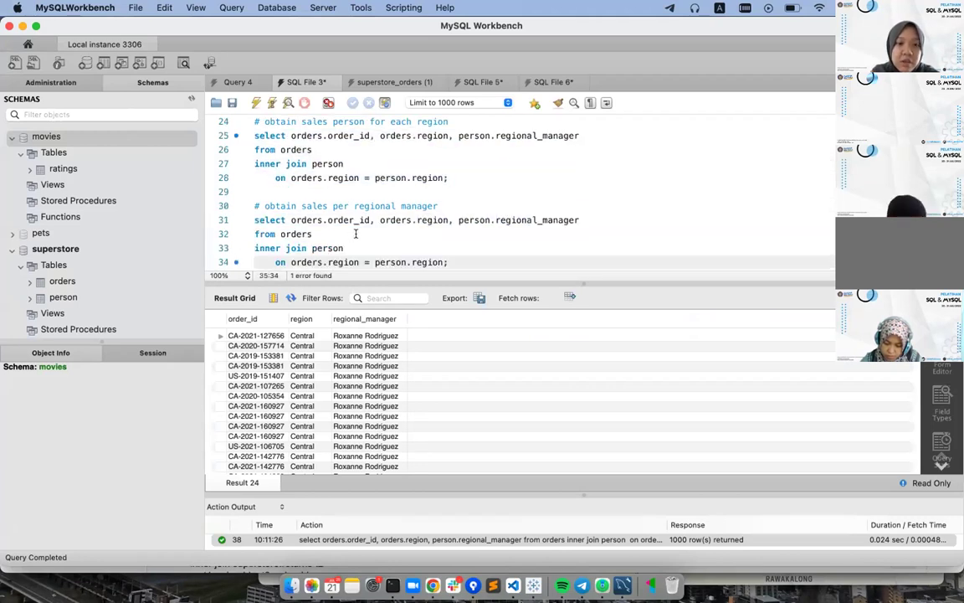
Change the copied query's select list to person.regional_manager, sum(orders.sales) sum_sales.
{"action": "scroll", "coordinate": [328, 220], "scroll_direction": "down", "scroll_amount": 1}
{"action": "left_click_drag", "start_coordinate": [291, 206], "coordinate": [458, 205]}
{"action": "key", "text": "BackSpace"}
{"action": "left_click", "coordinate": [468, 202]}
{"action": "type", "text": ", su"}
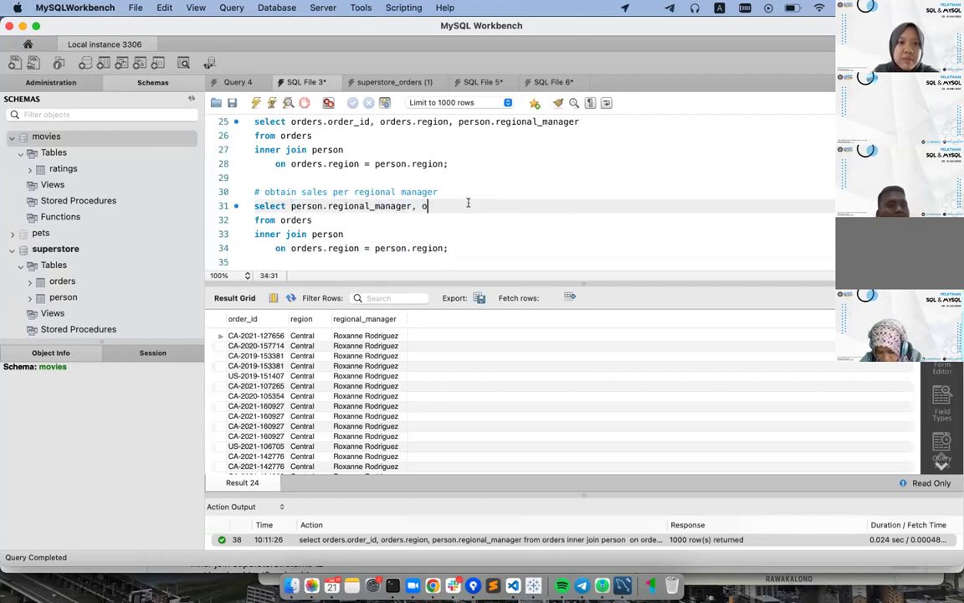
{"action": "type", "text": "m("}
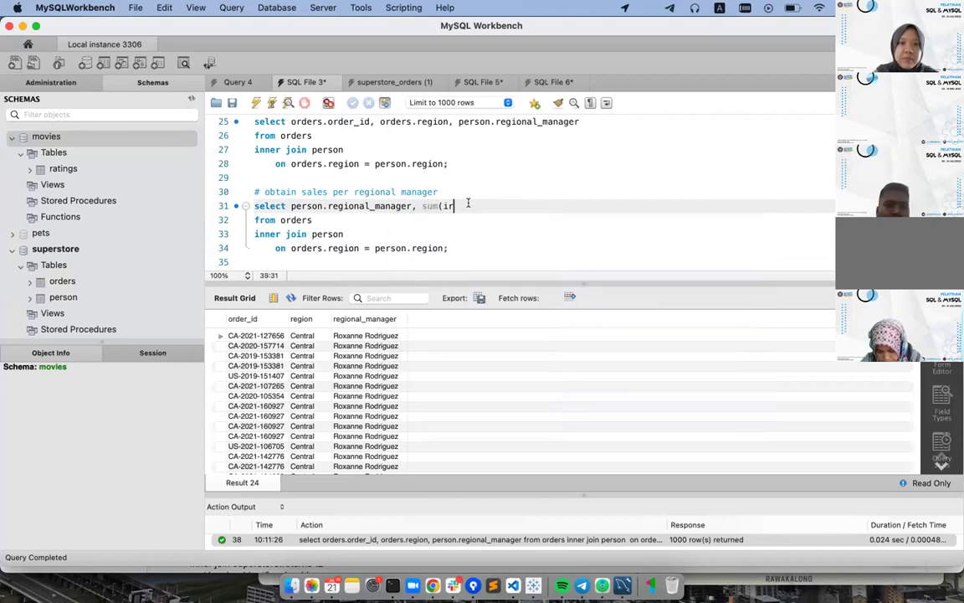
{"action": "type", "text": "order"}
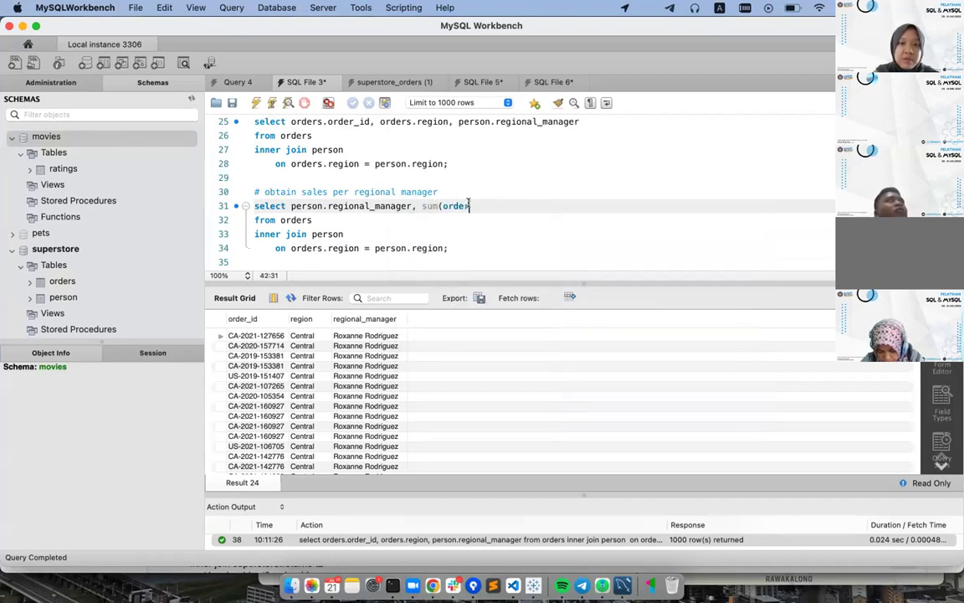
{"action": "type", "text": "s.sales) sum_sales"}
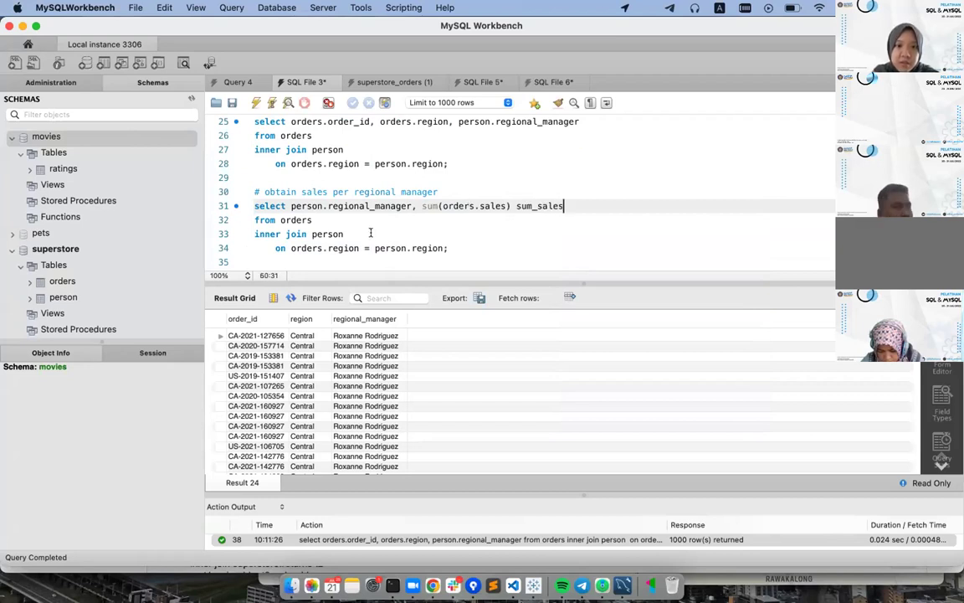
Add "group by person.regional_manager" after the join condition of the sales query and run it.
{"action": "left_click", "coordinate": [443, 246]}
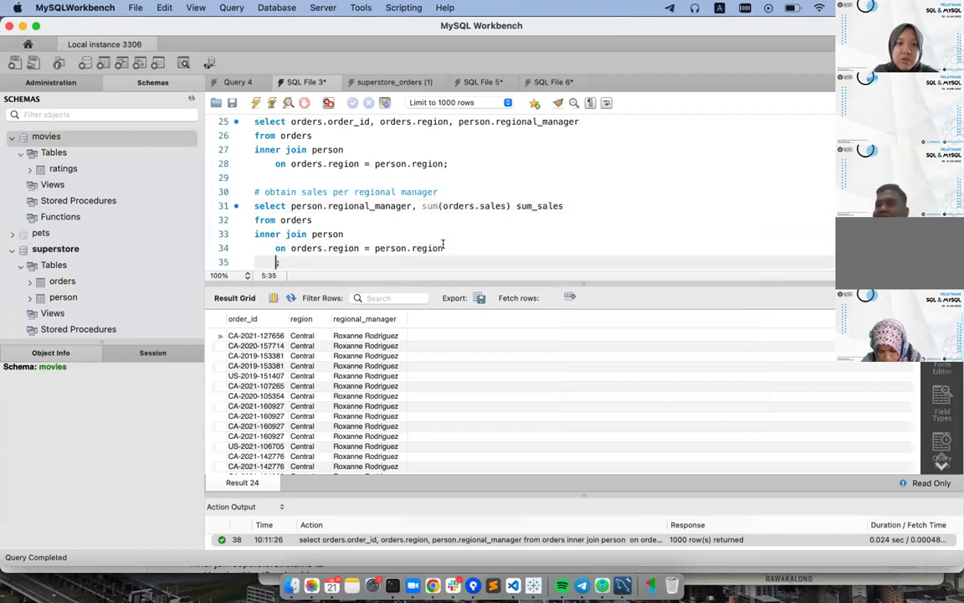
{"action": "key", "text": "Return"}
{"action": "type", "text": "group by ;"}
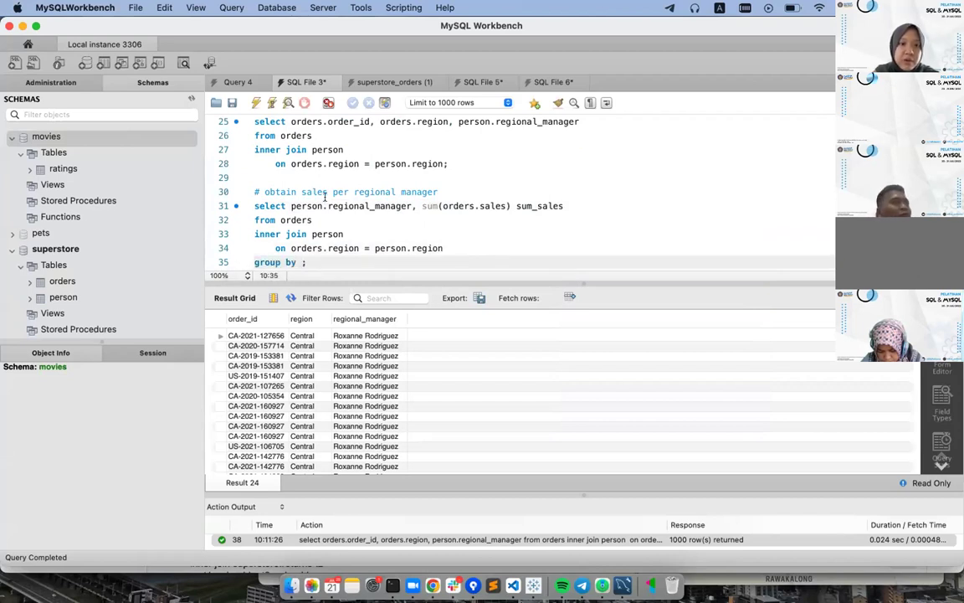
{"action": "left_click_drag", "start_coordinate": [291, 206], "coordinate": [411, 205]}
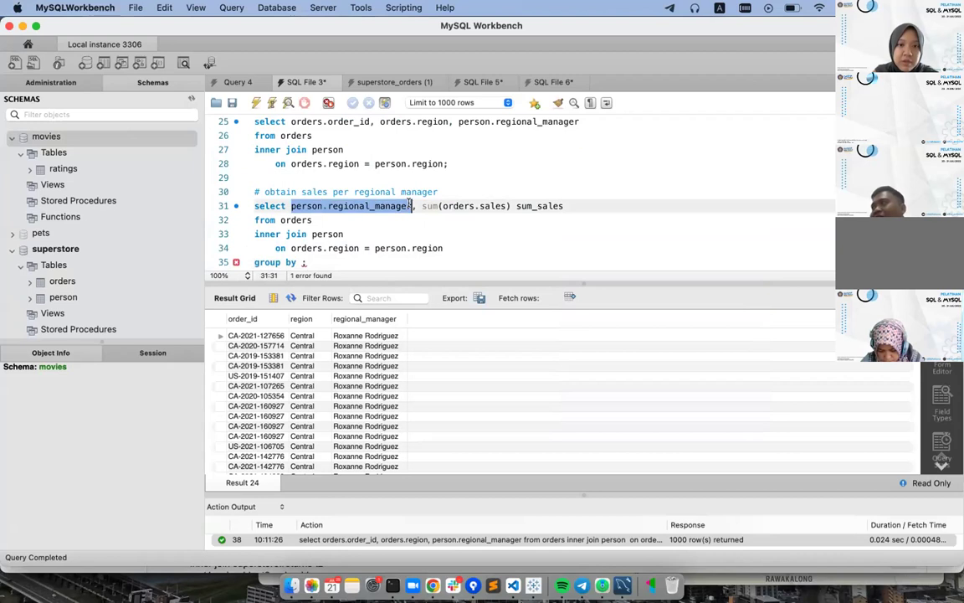
{"action": "key", "text": "ctrl+c"}
{"action": "left_click", "coordinate": [301, 262]}
{"action": "key", "text": "ctrl+v"}
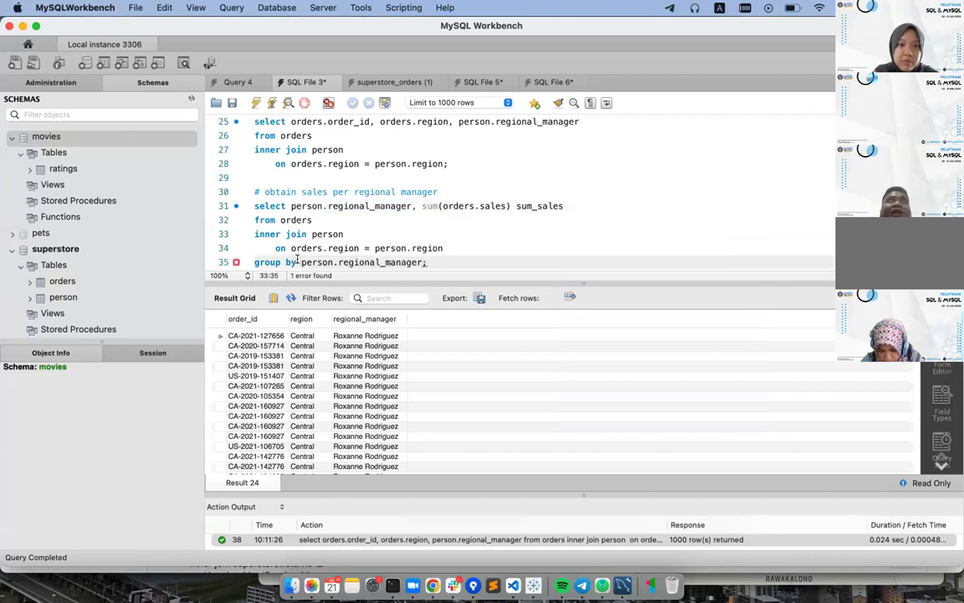
{"action": "key", "text": "super+Return"}
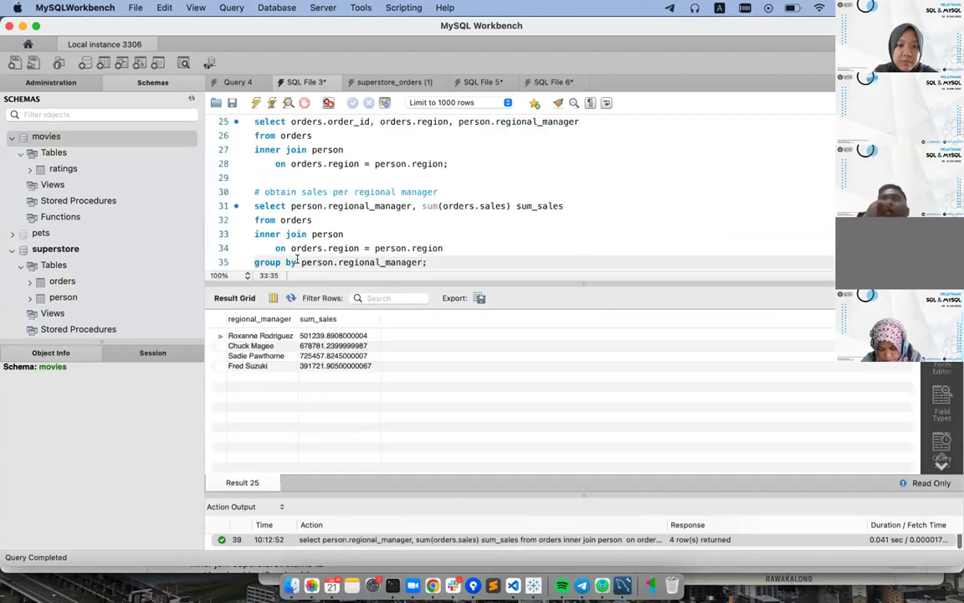
{"action": "scroll", "coordinate": [329, 257], "scroll_direction": "down", "scroll_amount": 1}
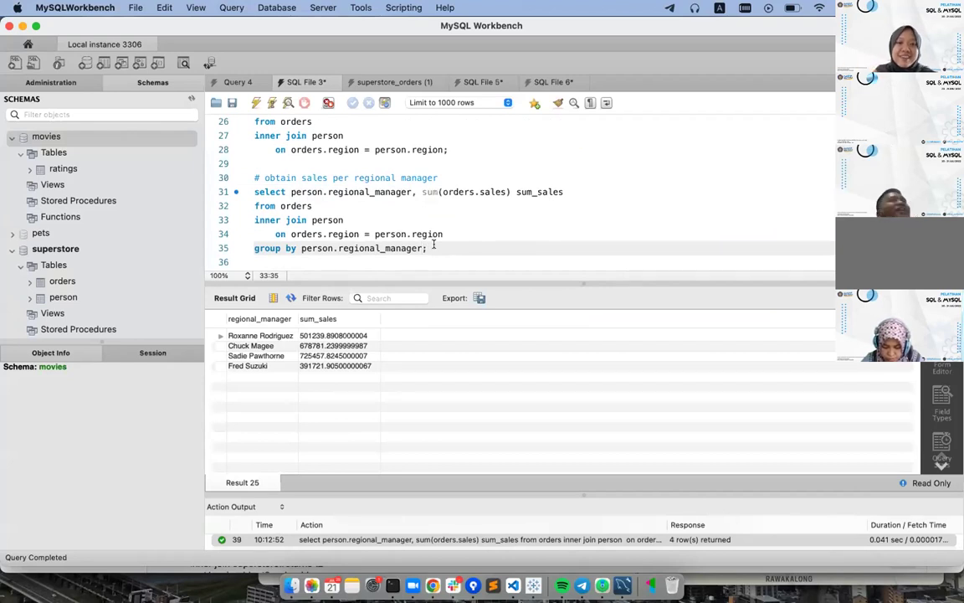
{"action": "left_click_drag", "start_coordinate": [428, 248], "coordinate": [252, 178]}
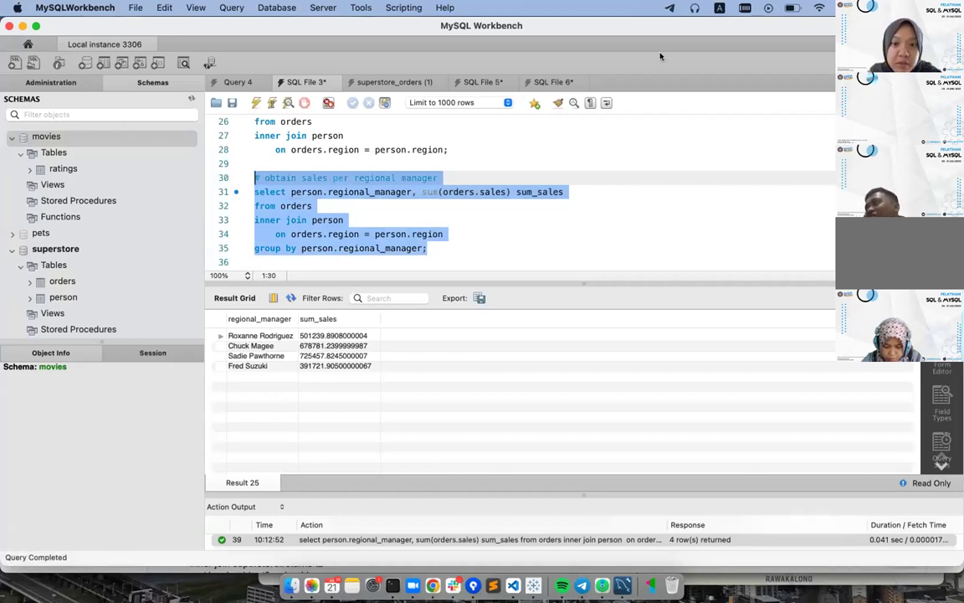
{"action": "left_click", "coordinate": [598, 225]}
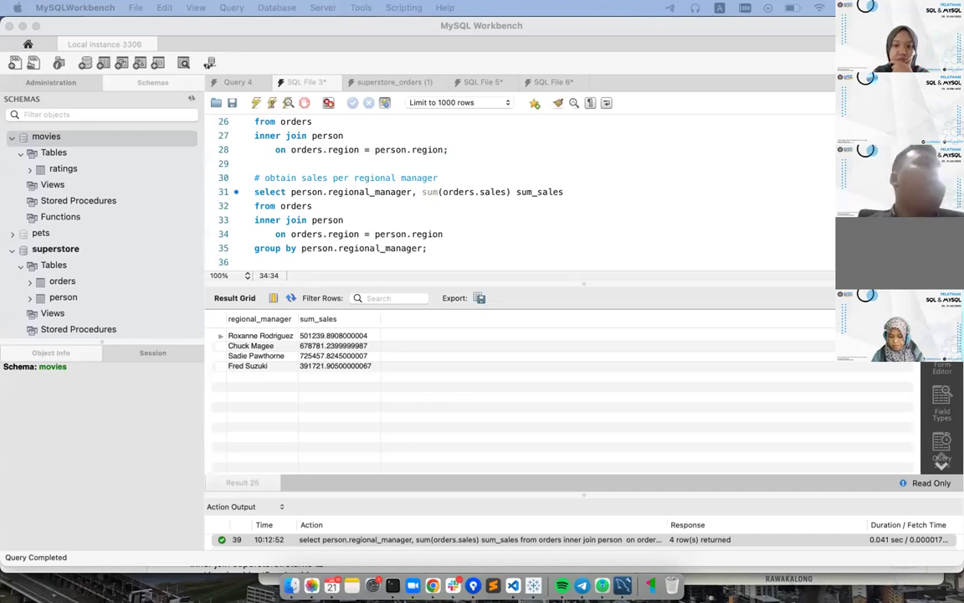
{"action": "left_click", "coordinate": [588, 220]}
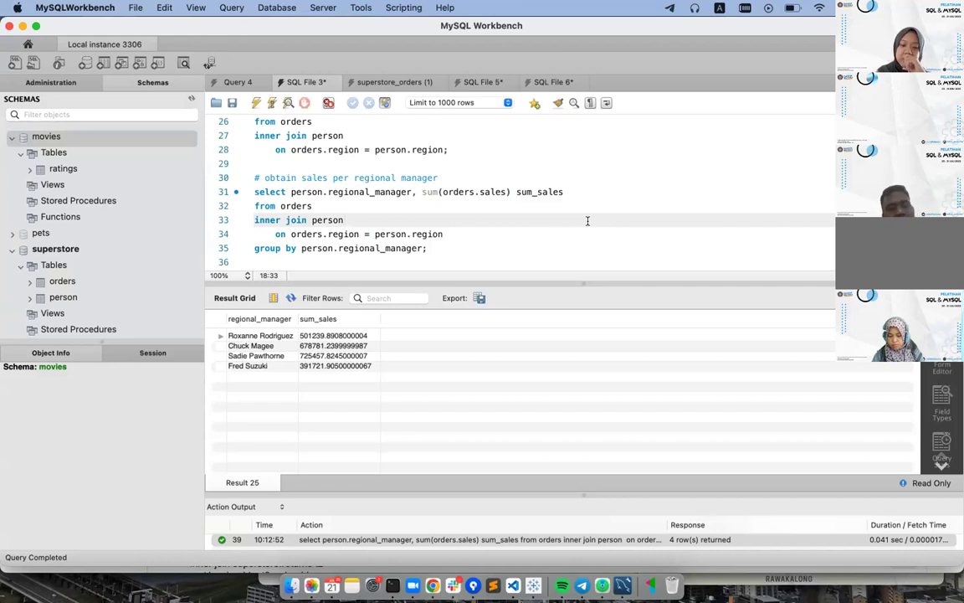
{"action": "left_click", "coordinate": [457, 234]}
{"action": "left_click", "coordinate": [458, 248]}
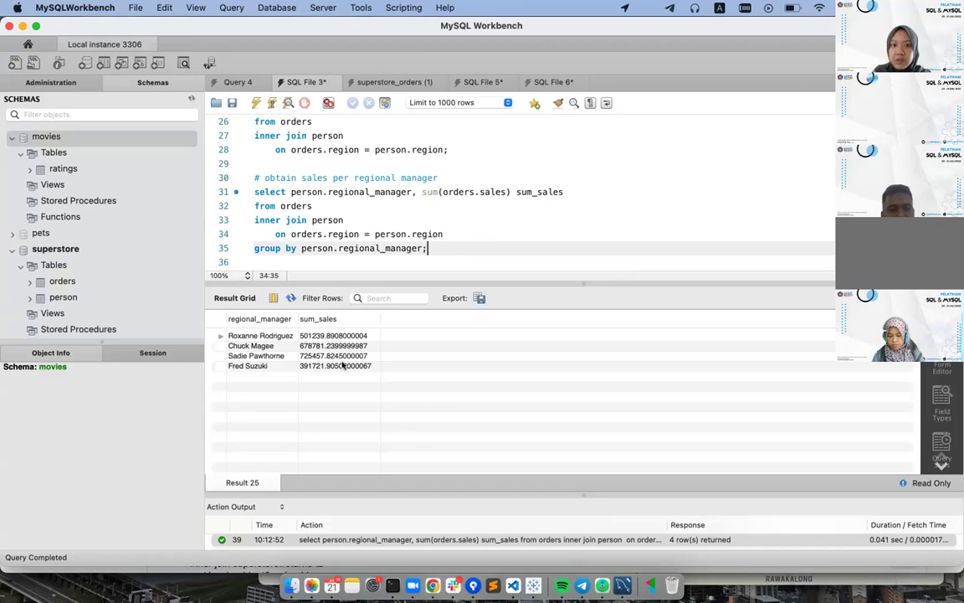
Switch to the Polinema: SQL presentation in Google Slides and start the slideshow from the Cross Join slide.
{"action": "left_click", "coordinate": [433, 585]}
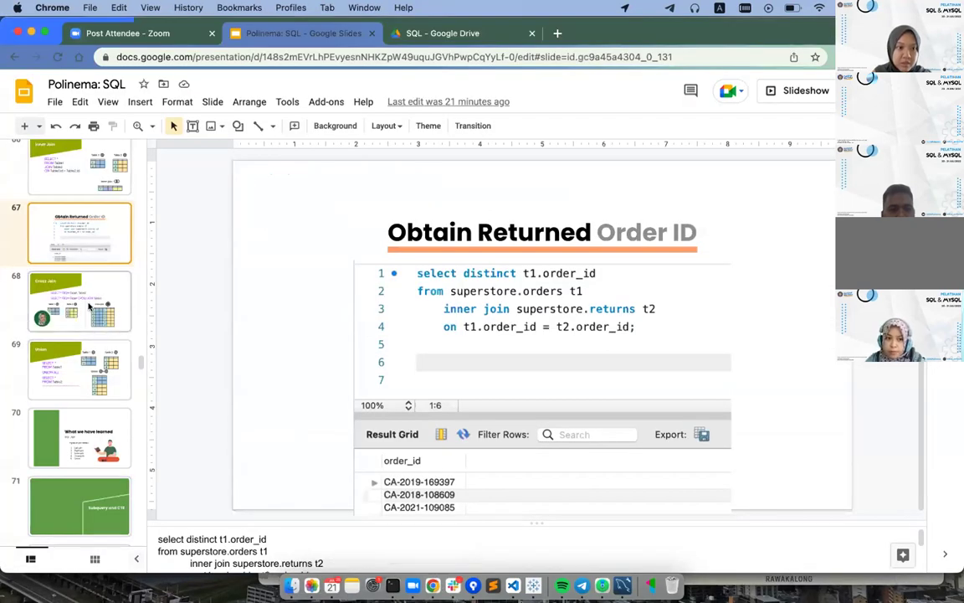
{"action": "left_click", "coordinate": [90, 308]}
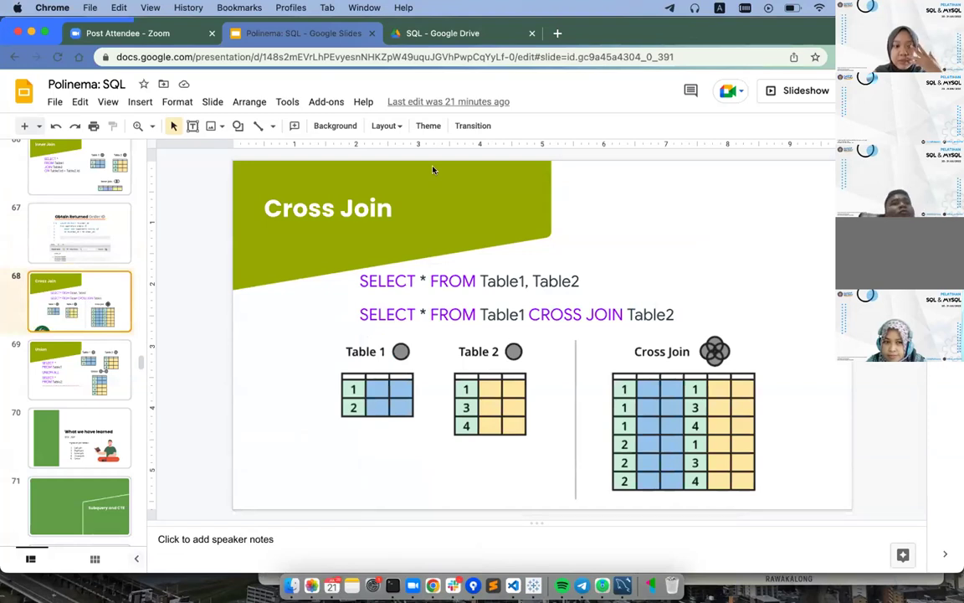
{"action": "left_click", "coordinate": [803, 99]}
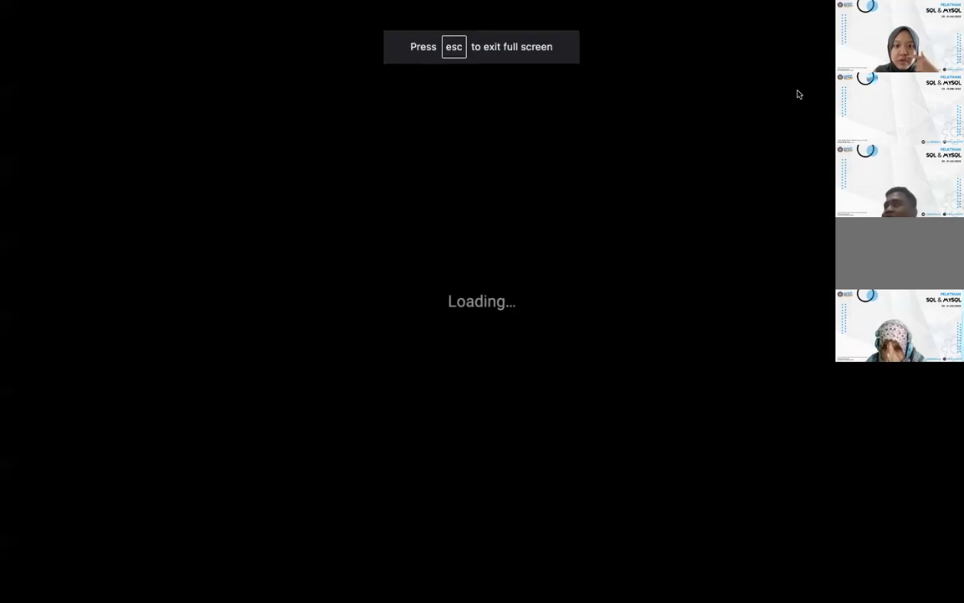